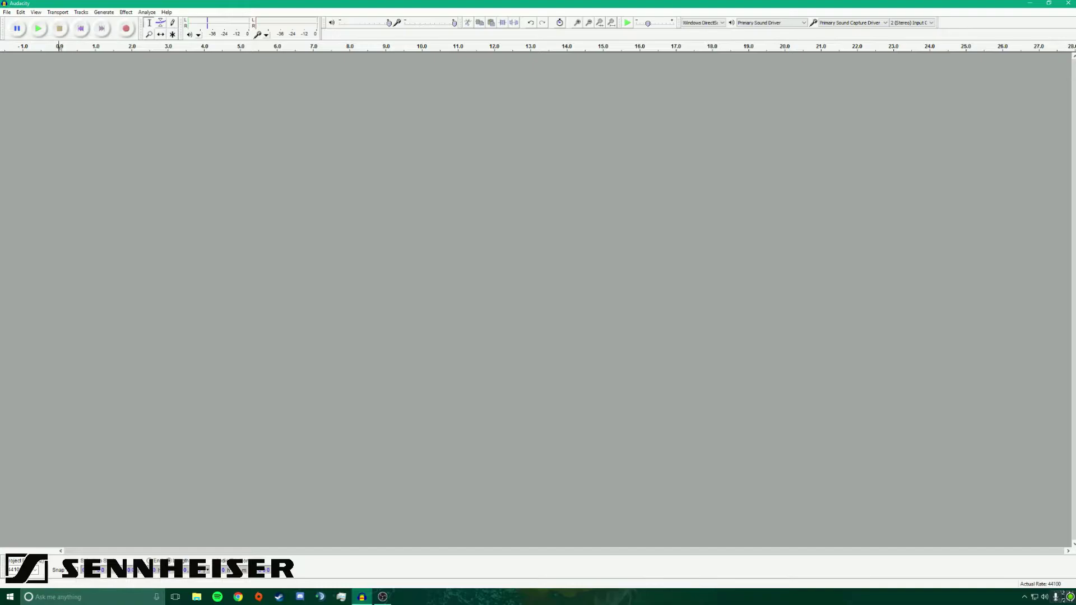
Record about 10 seconds of background noise on a new stereo track and play it back.
click(939, 424)
click(642, 360)
click(131, 32)
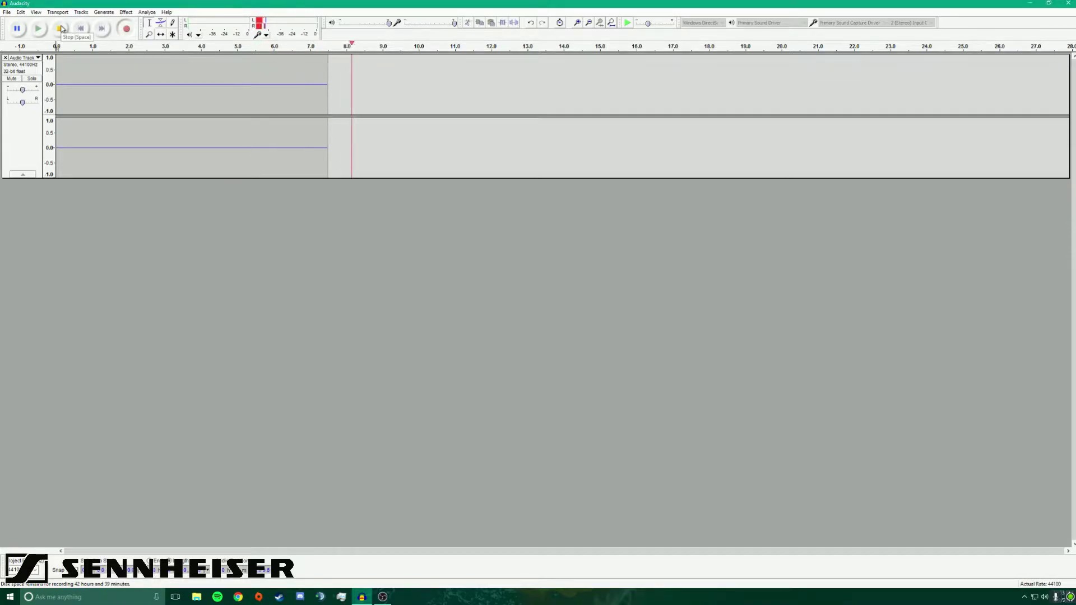
click(60, 29)
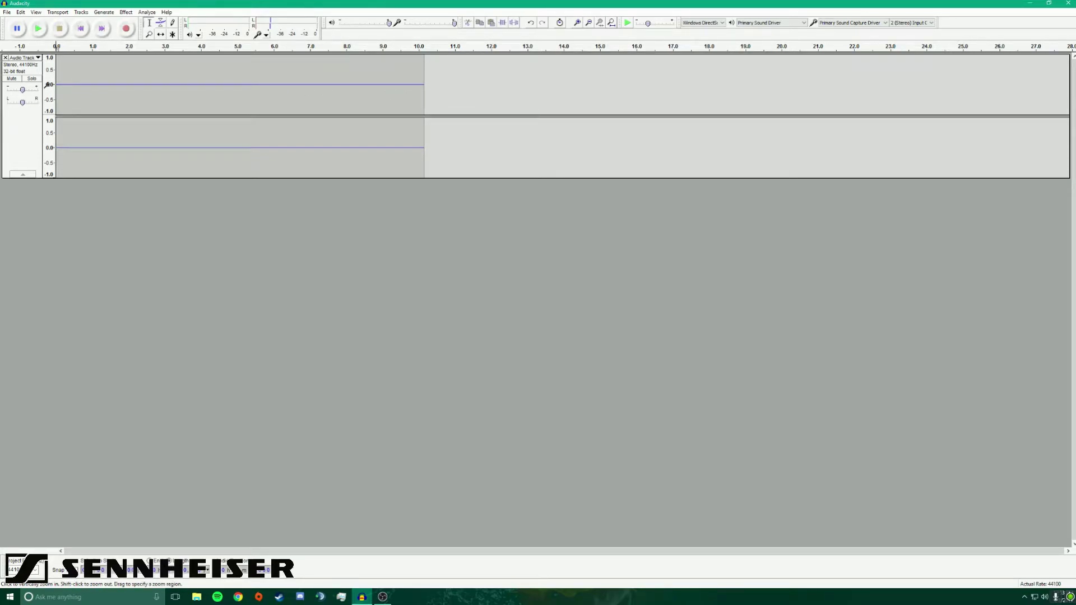
click(38, 29)
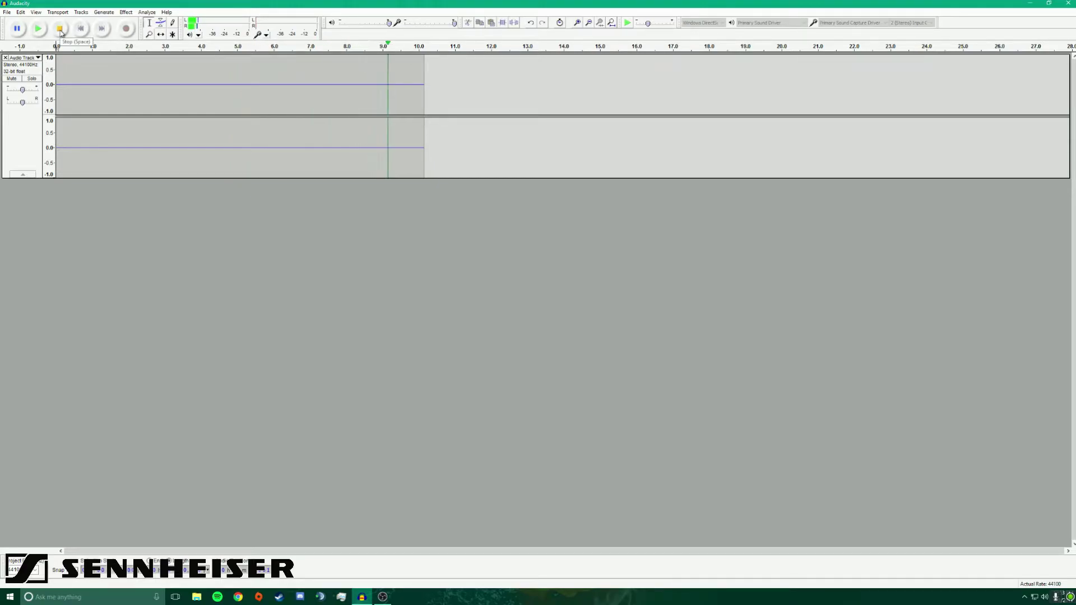
click(60, 31)
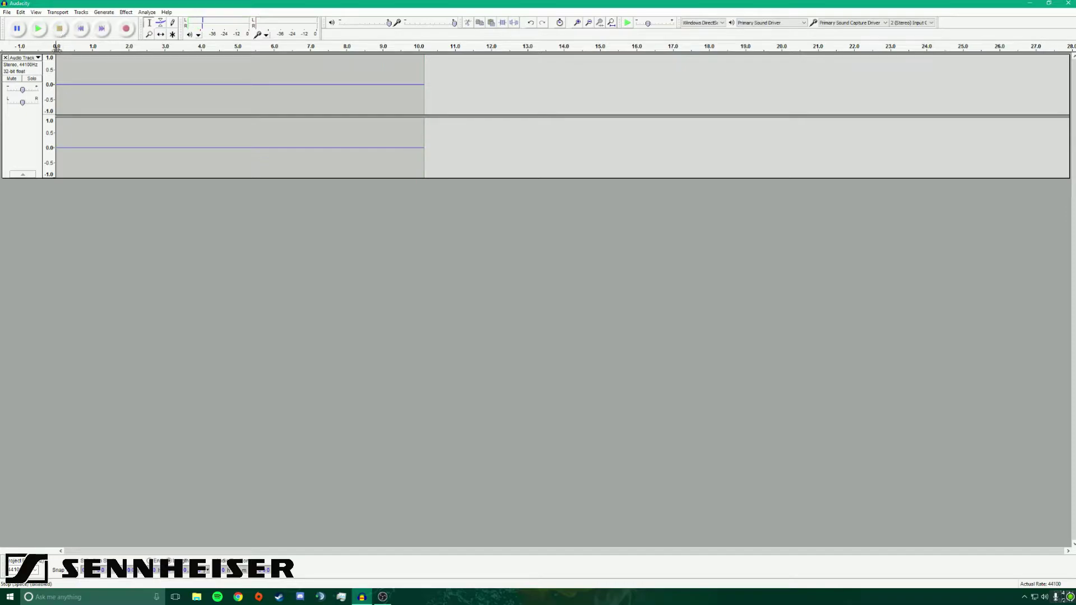
Capture a Noise Removal profile from the noise between about 3.2 and 8.6 seconds.
click(50, 84)
click(50, 84)
click(50, 84)
click(50, 85)
click(51, 88)
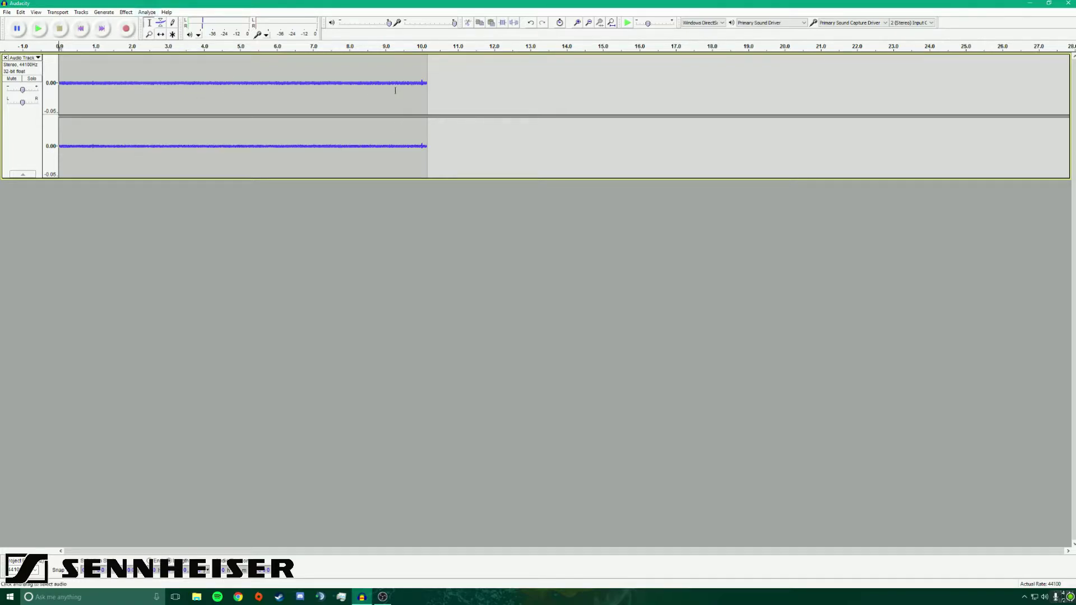
drag(370, 85, 176, 90)
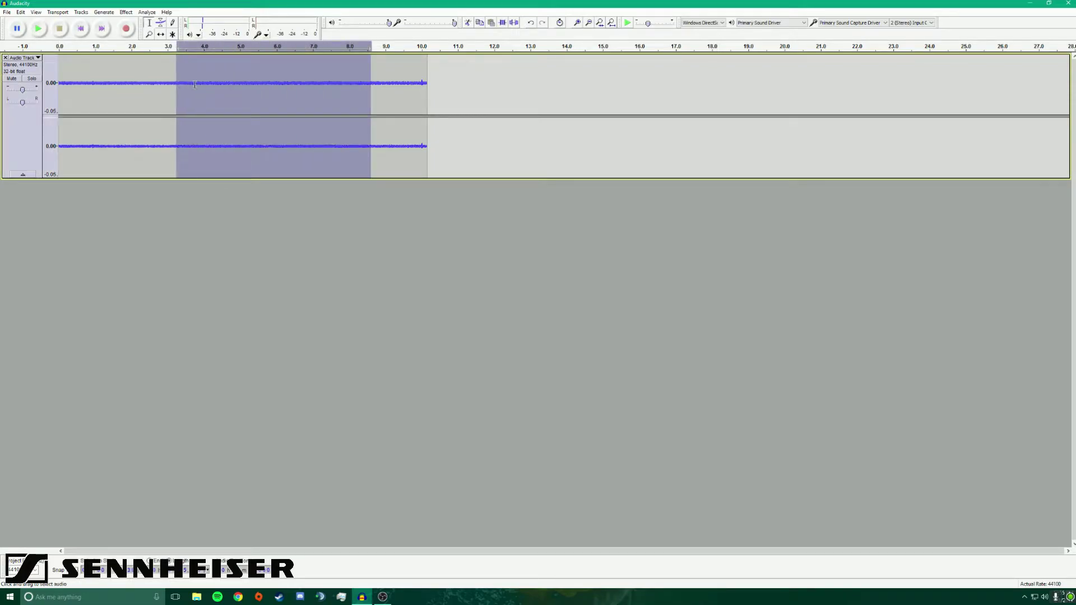
click(147, 13)
mouse_move(126, 14)
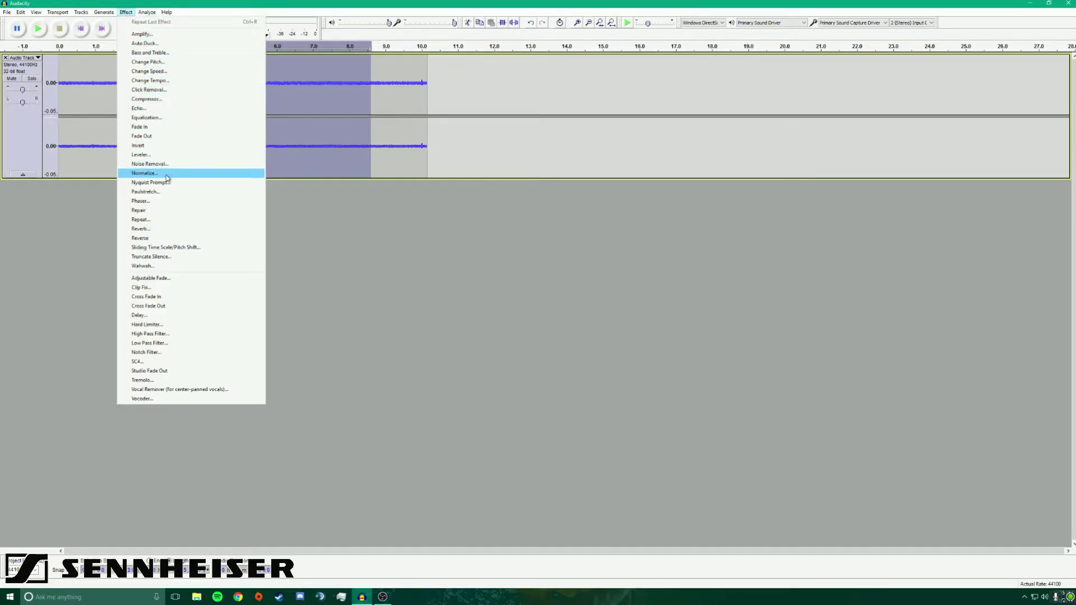
click(150, 164)
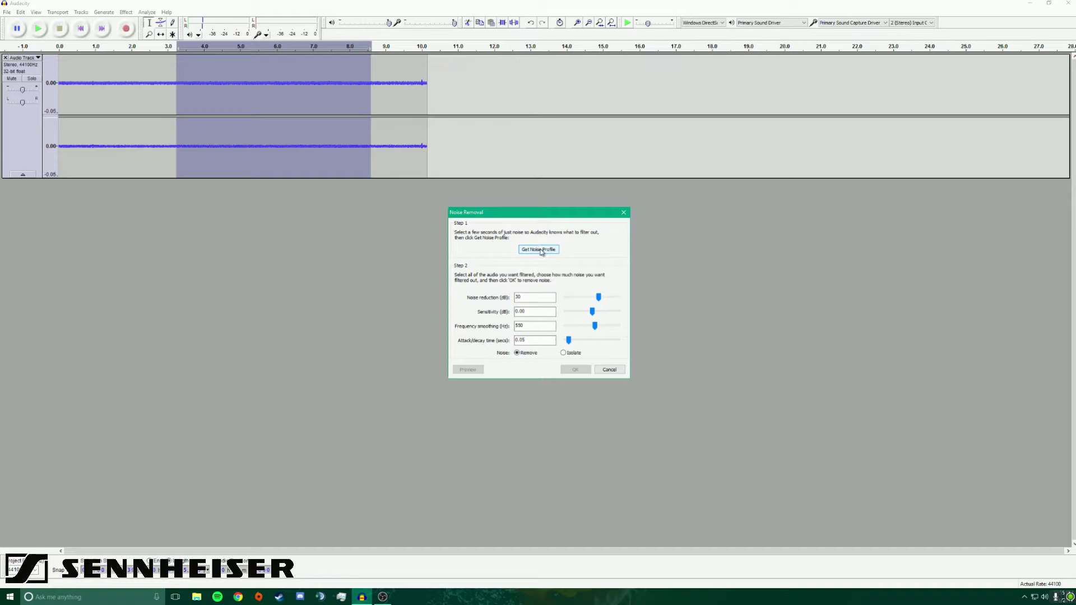
click(539, 250)
Apply Noise Removal to the entire recording using the captured profile, and undo it.
click(453, 107)
drag(418, 106, 59, 107)
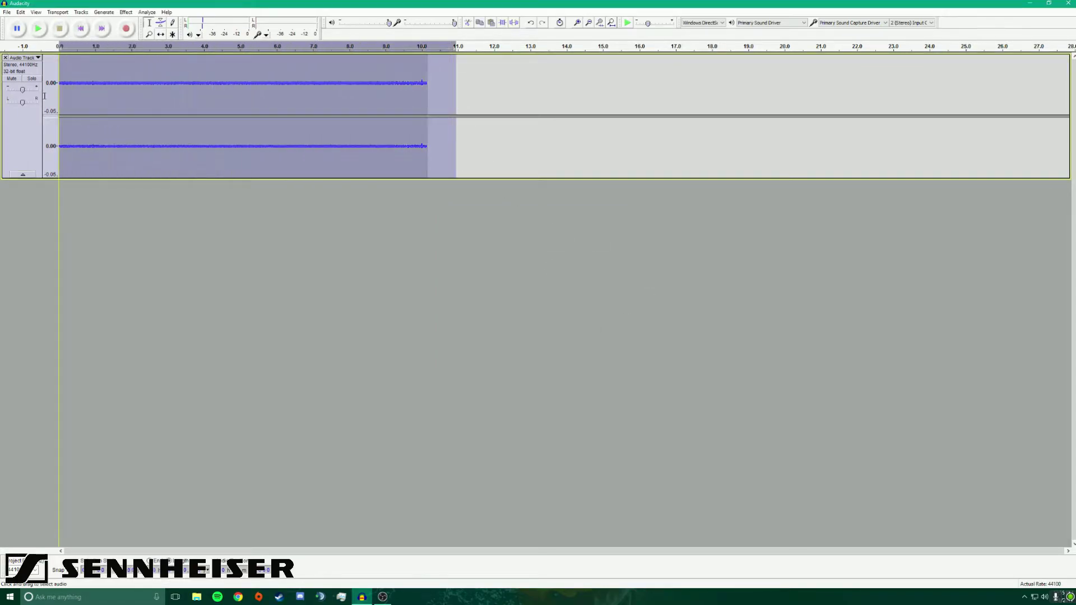
click(126, 12)
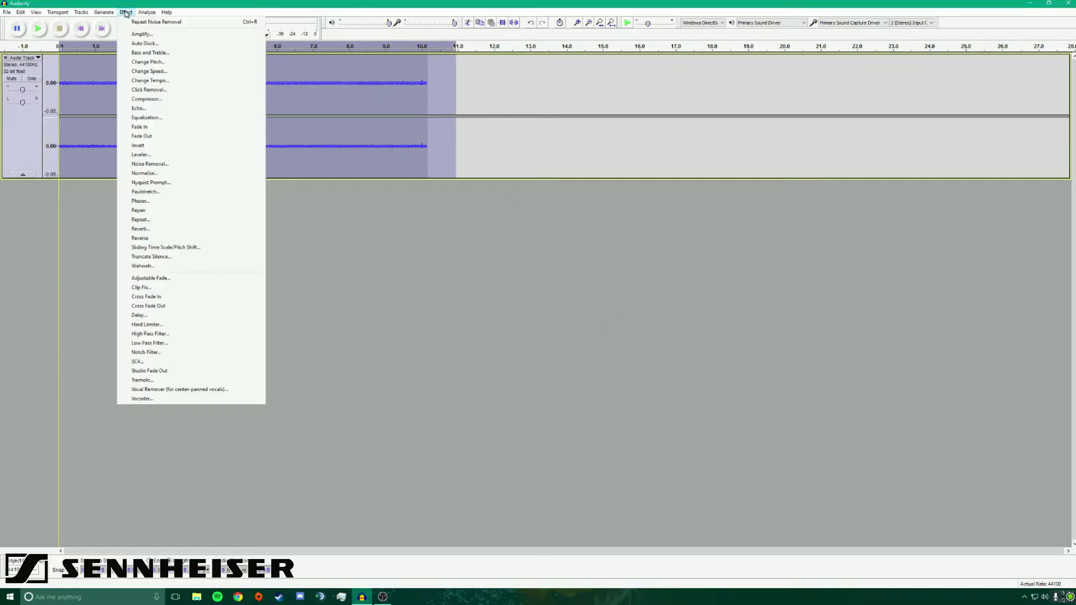
click(173, 164)
click(577, 370)
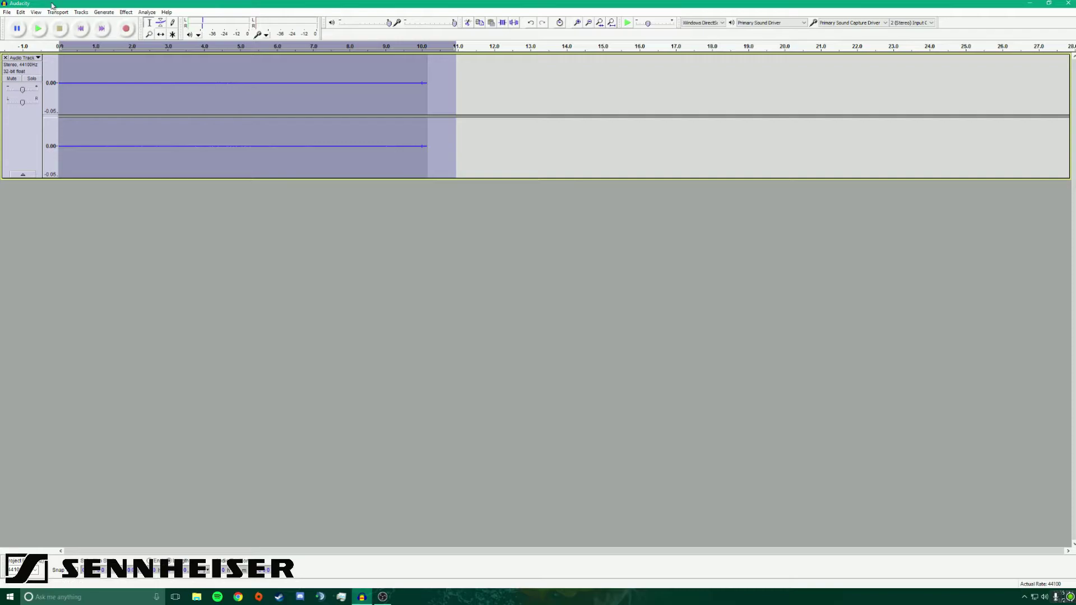
click(20, 11)
click(44, 20)
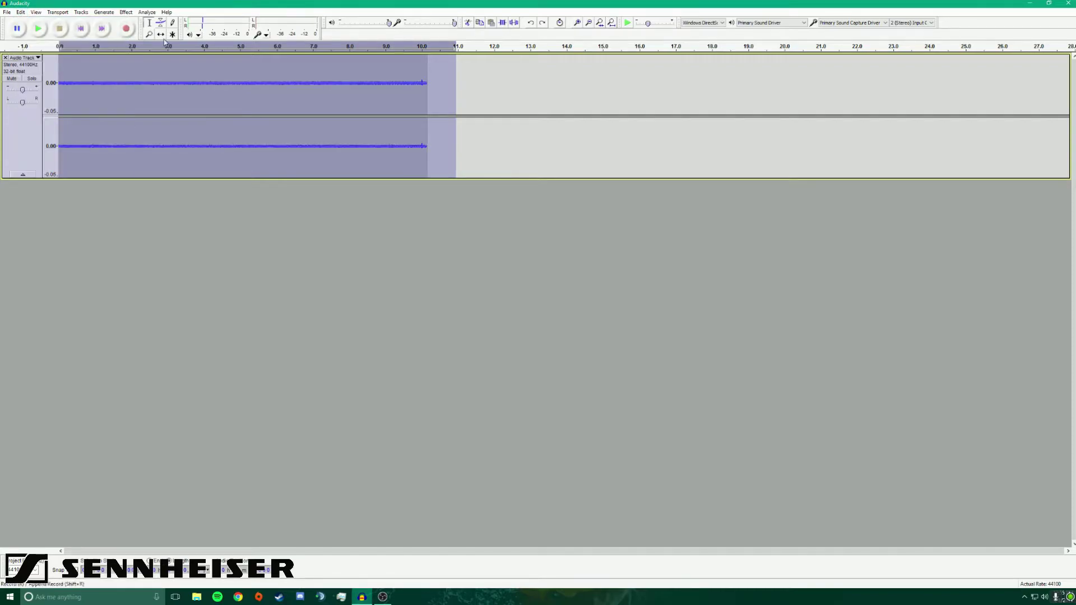
Plot the frequency spectrum of the whole background noise recording to examine its noise level.
click(476, 141)
drag(427, 140, 15, 109)
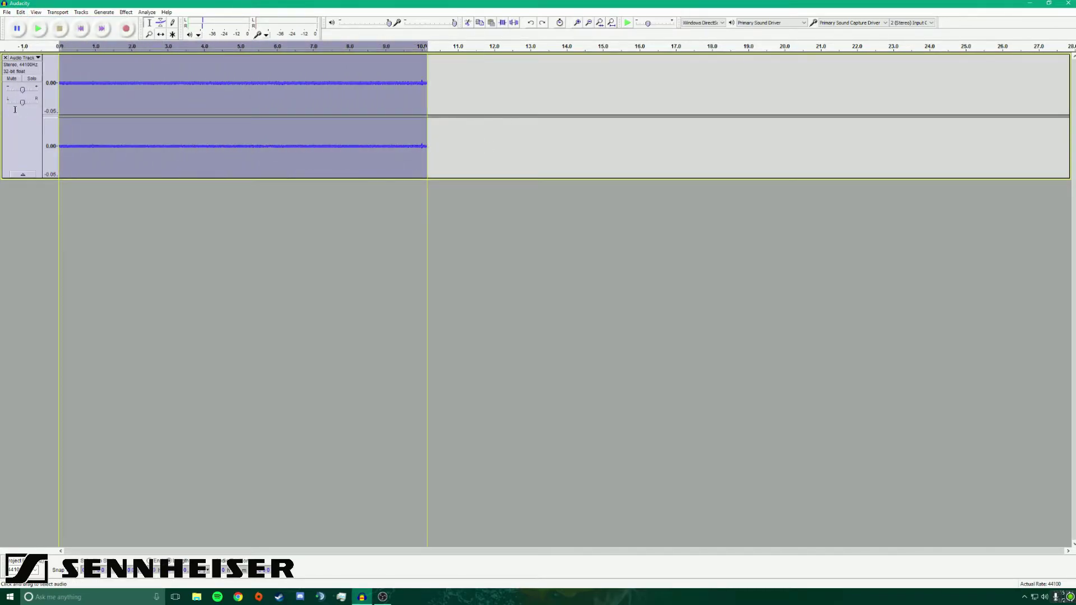
click(147, 13)
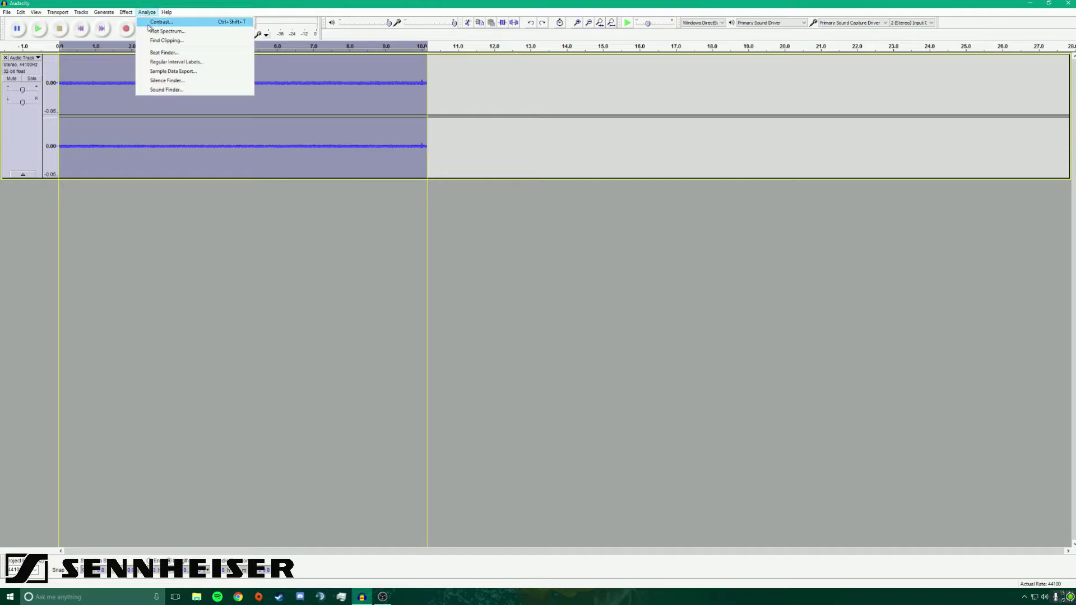
click(150, 33)
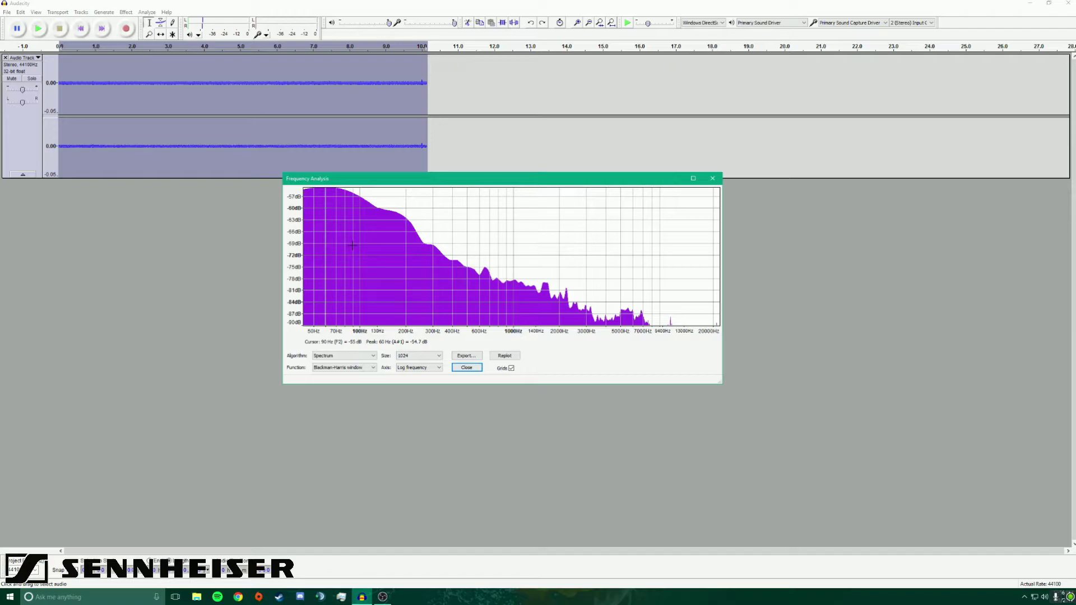
Switch to OBS and remove the existing Noise Gate from the Mic/Aux filters.
click(383, 597)
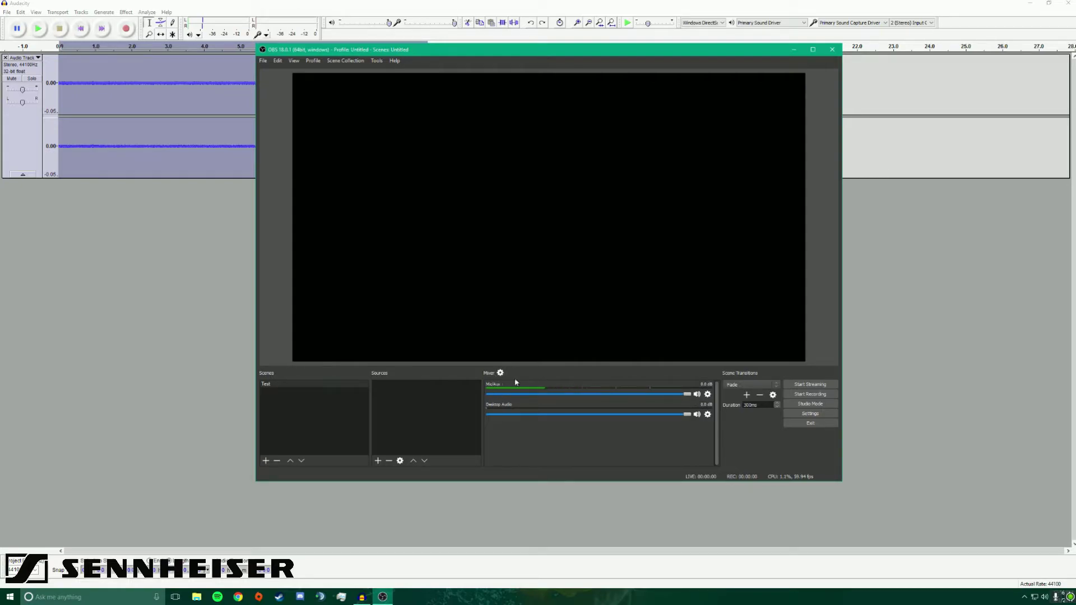
click(707, 396)
click(719, 402)
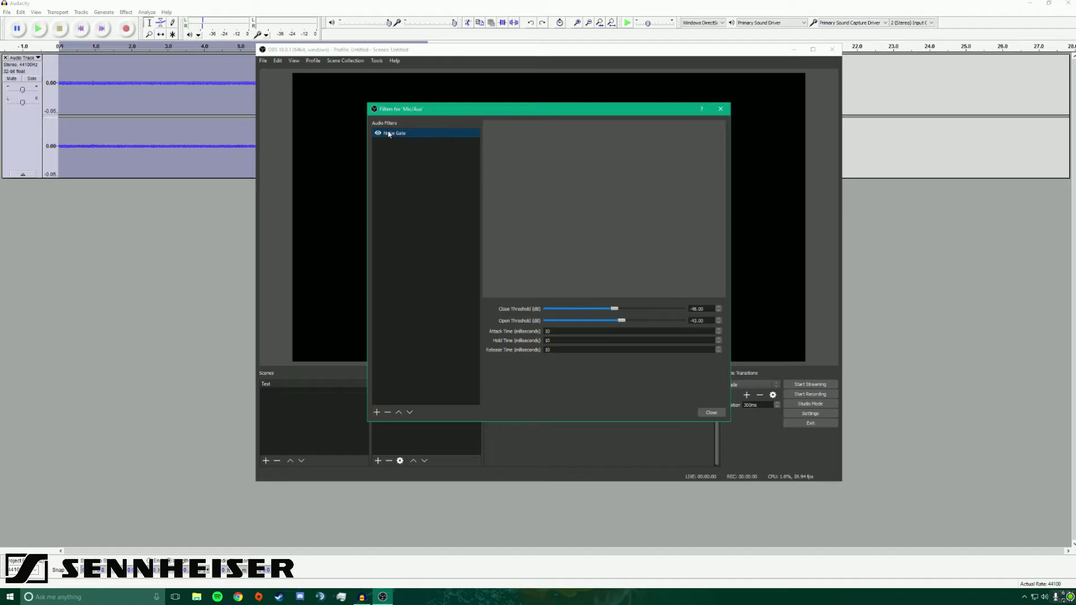
click(387, 413)
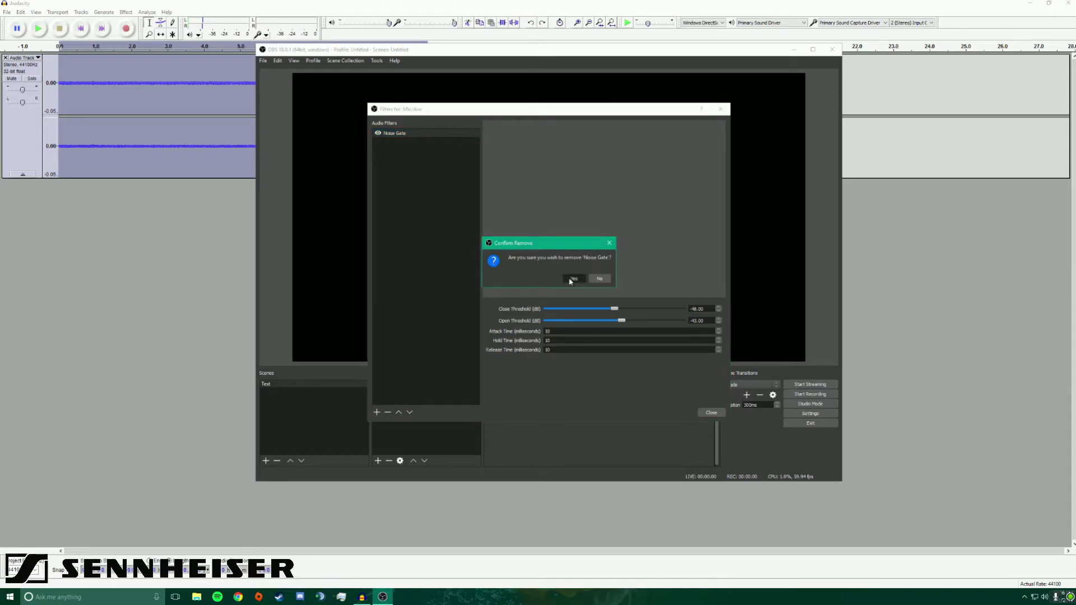
click(569, 277)
Add a new Noise Gate filter with its default name to Mic/Aux.
click(377, 412)
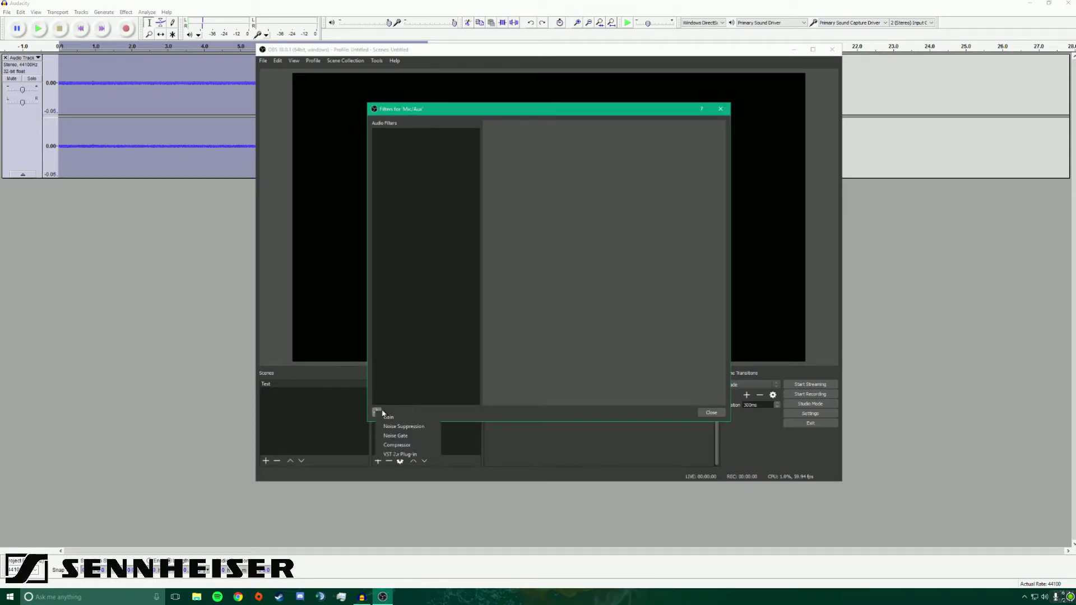
click(415, 436)
click(533, 280)
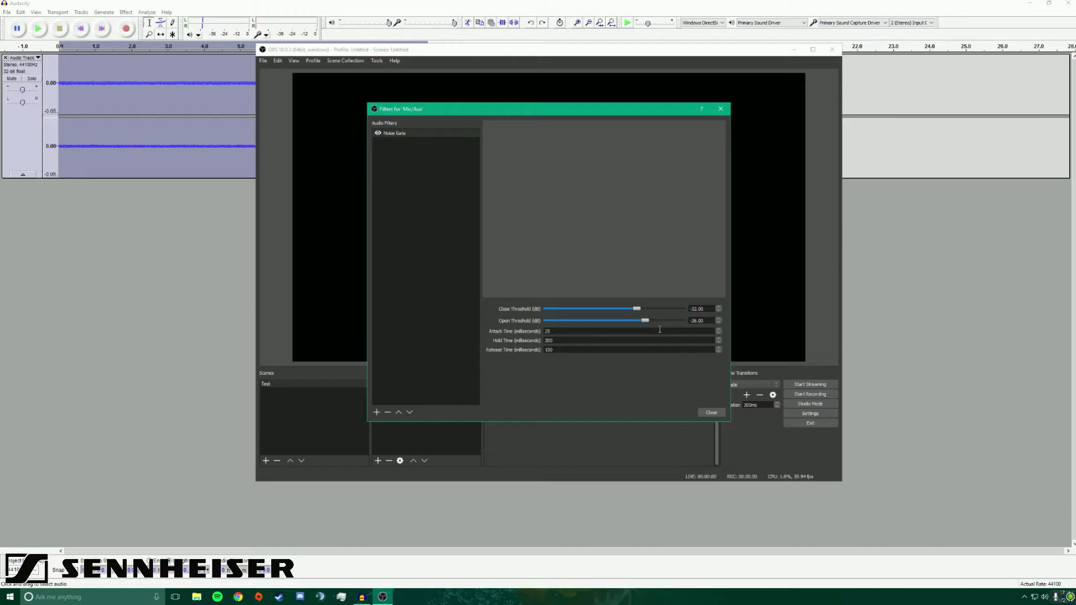
Lower the open and close thresholds of the Mic/Aux noise gate.
drag(647, 323, 623, 321)
drag(636, 310, 611, 310)
drag(613, 312, 614, 312)
Set the noise gate's attack and hold times to 10 milliseconds, shorten its release time, and close the filters.
double_click(548, 331)
text(10)
double_click(617, 338)
text(10)
key(Tab)
text(1)
click(712, 413)
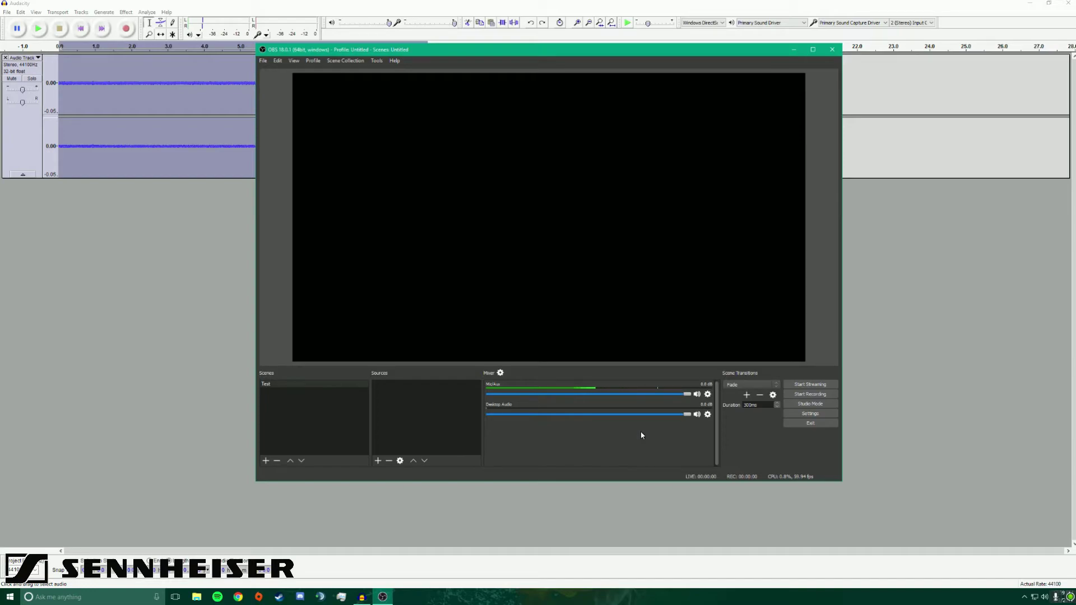
Exit OBS and record about 10.5 seconds of speech on a new stereo track in Audacity.
click(708, 394)
click(811, 424)
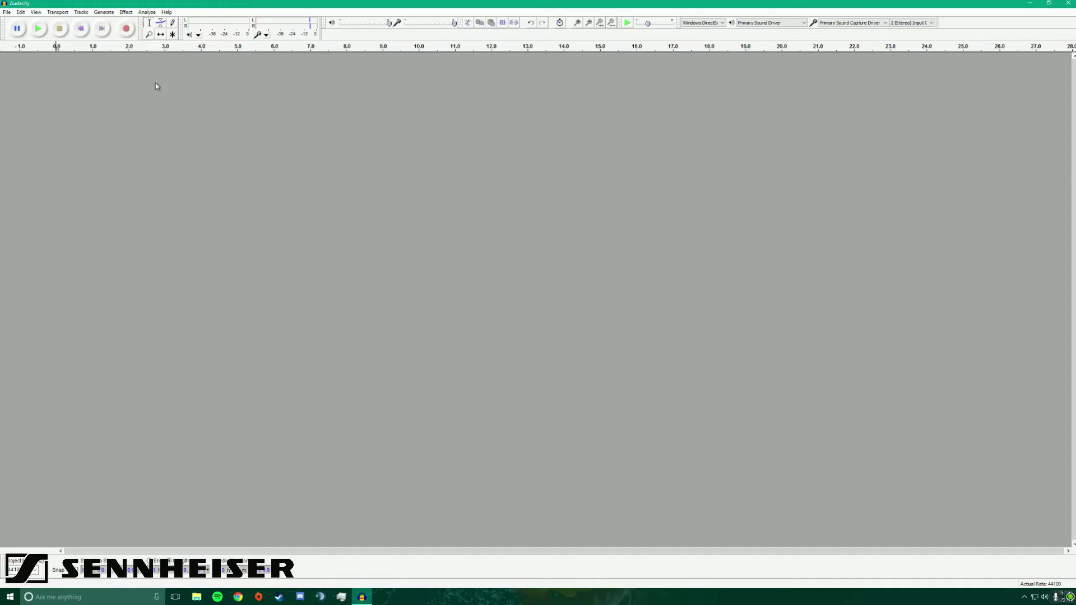
click(126, 29)
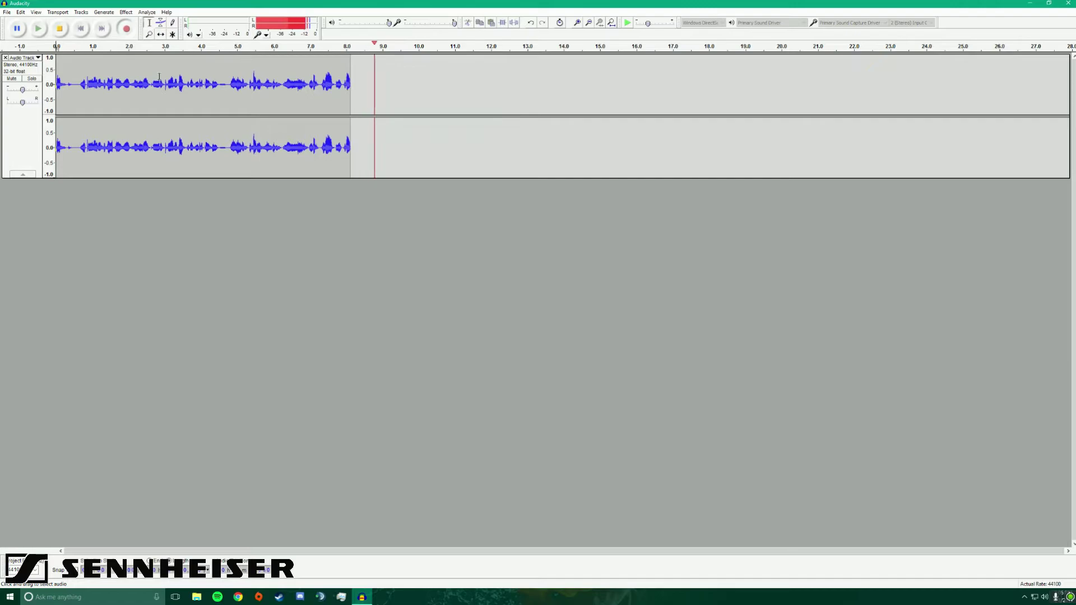
click(60, 28)
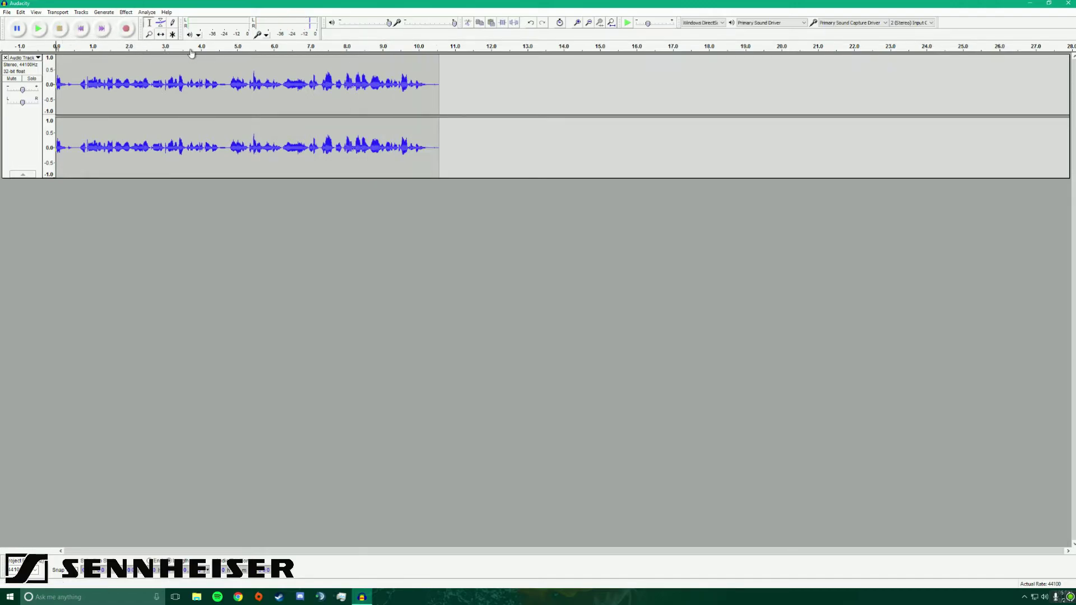
Plot the frequency spectrum of the entire speech recording to examine the voice's frequencies.
click(447, 113)
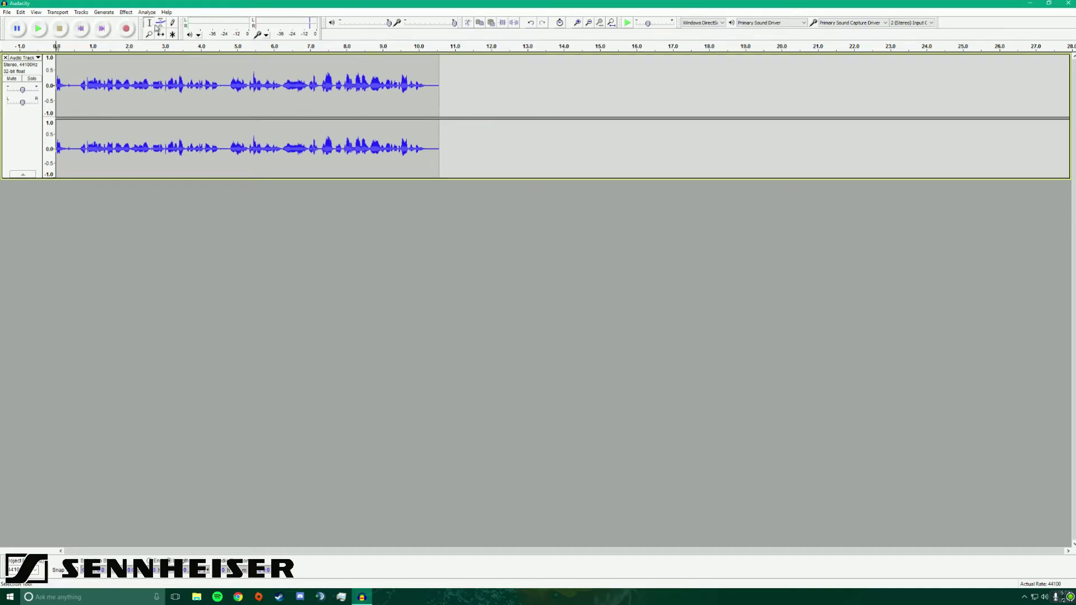
key(ctrl+a)
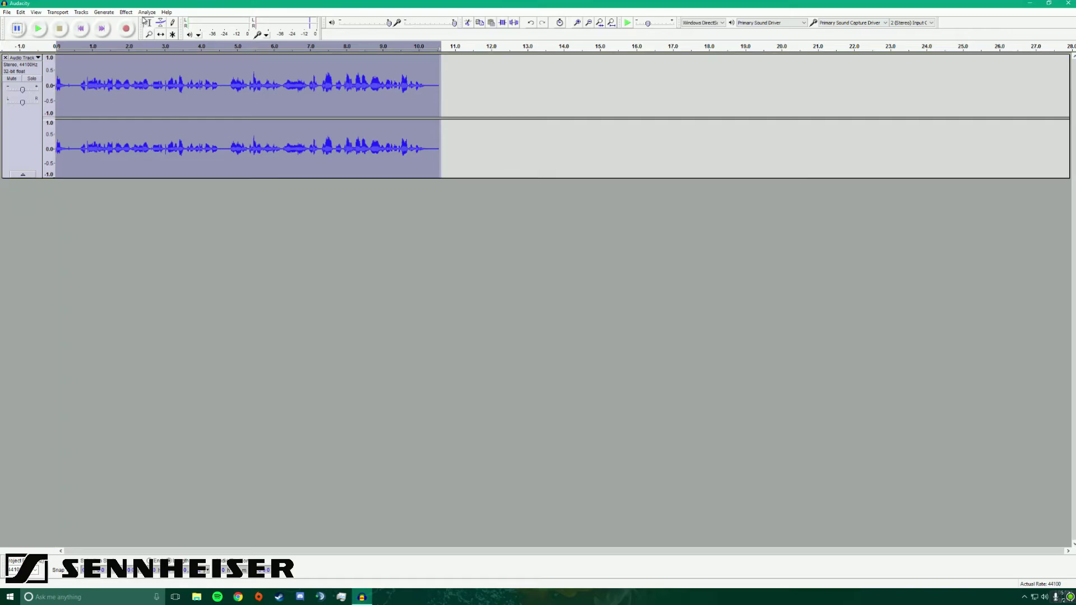
click(147, 11)
click(162, 32)
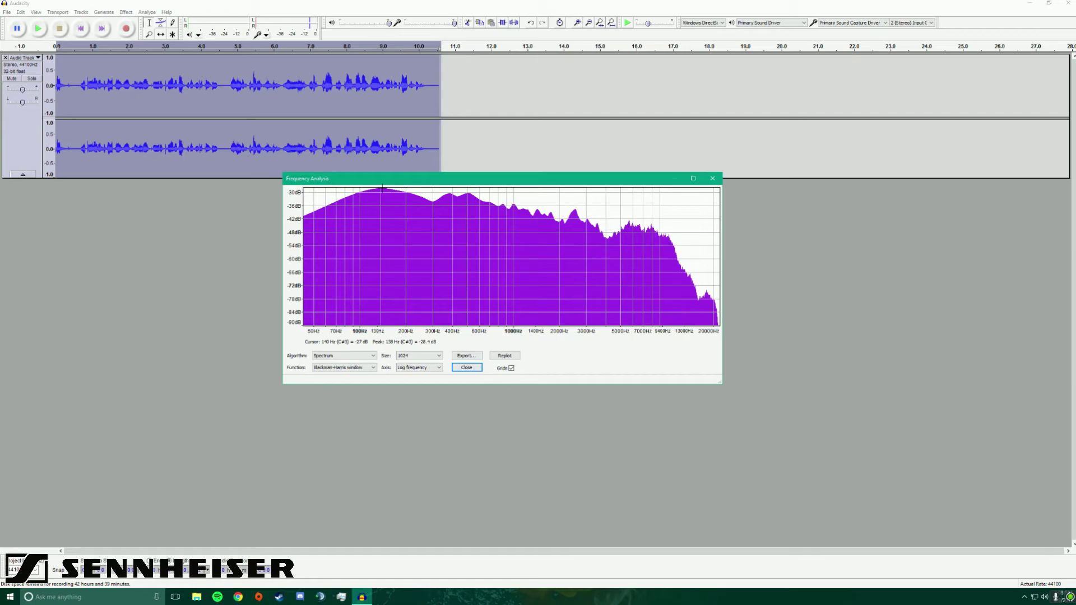
Try to launch Open Broadcaster Software (64bit) through a Windows search for "obs", keeping its shortcut.
click(89, 596)
text(obs)
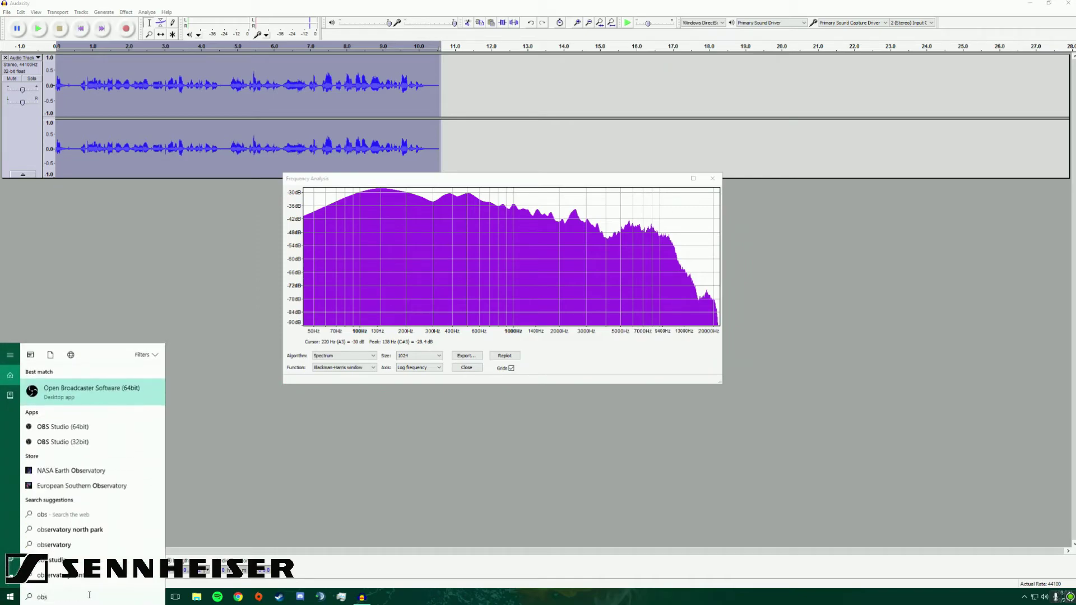
click(105, 387)
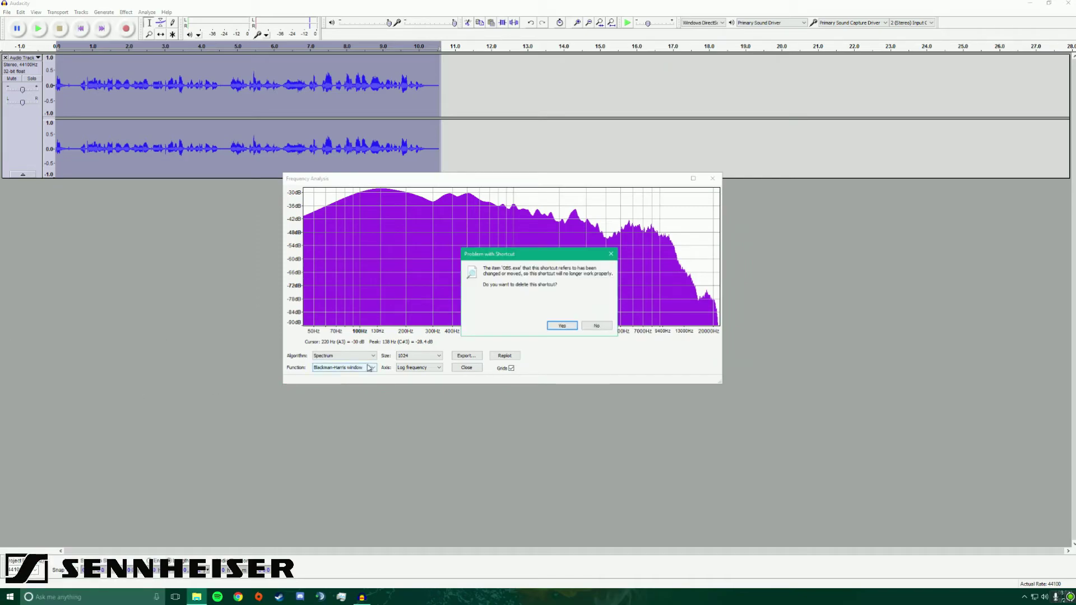
click(598, 327)
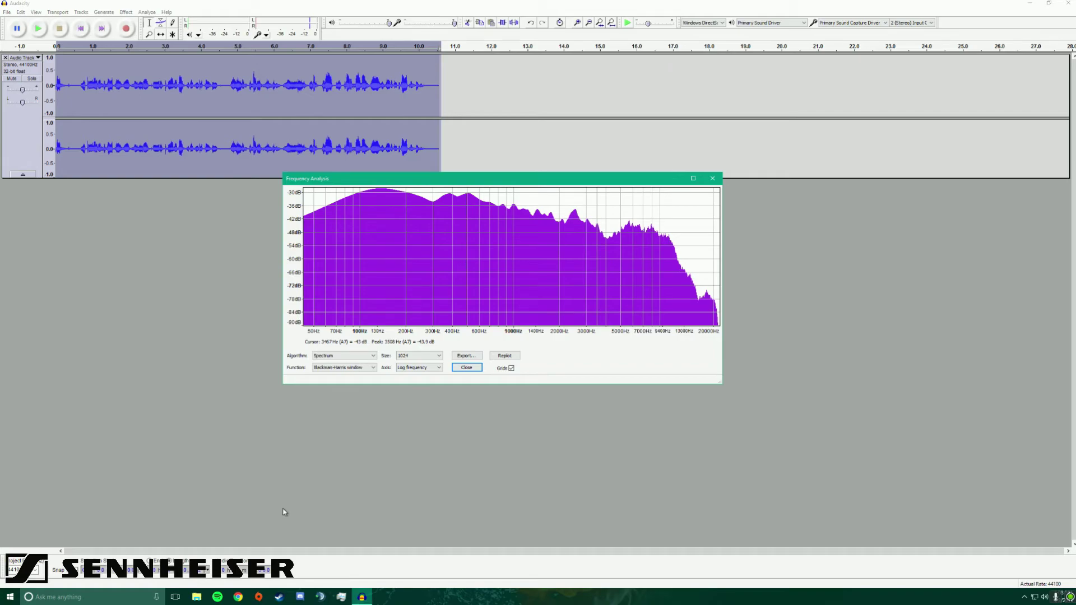
Launch OBS Studio (64bit) through a Windows search for "obs" and open the Mic/Aux filters.
click(89, 595)
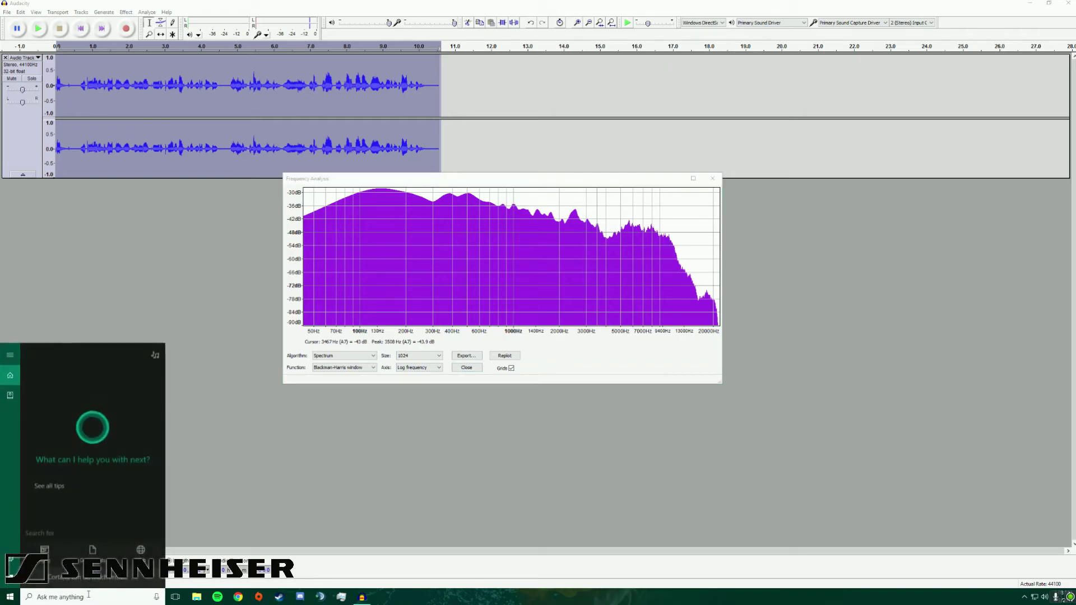
text(obs)
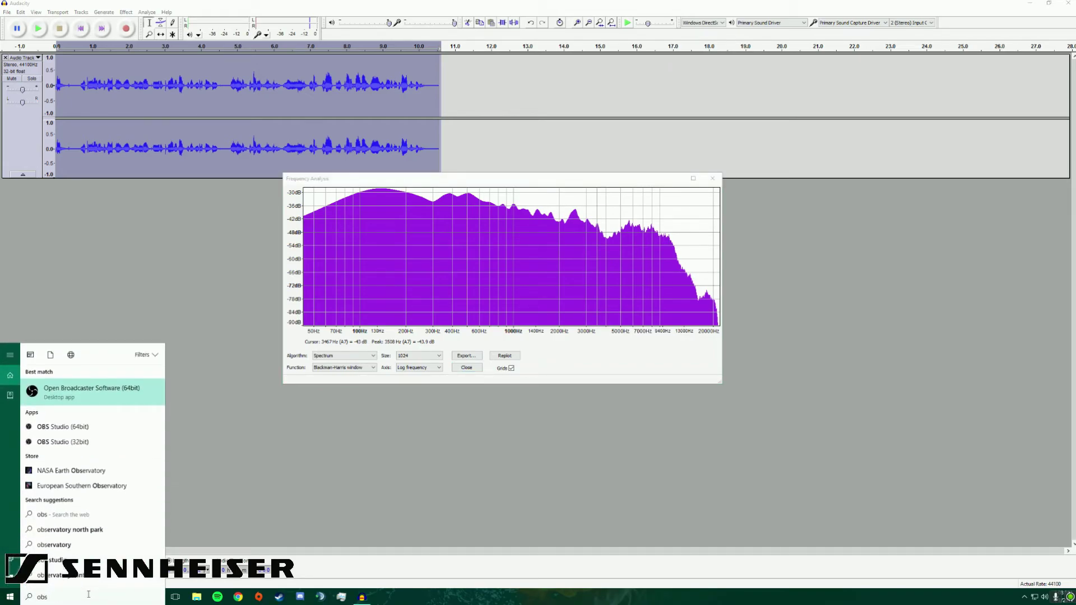
click(106, 428)
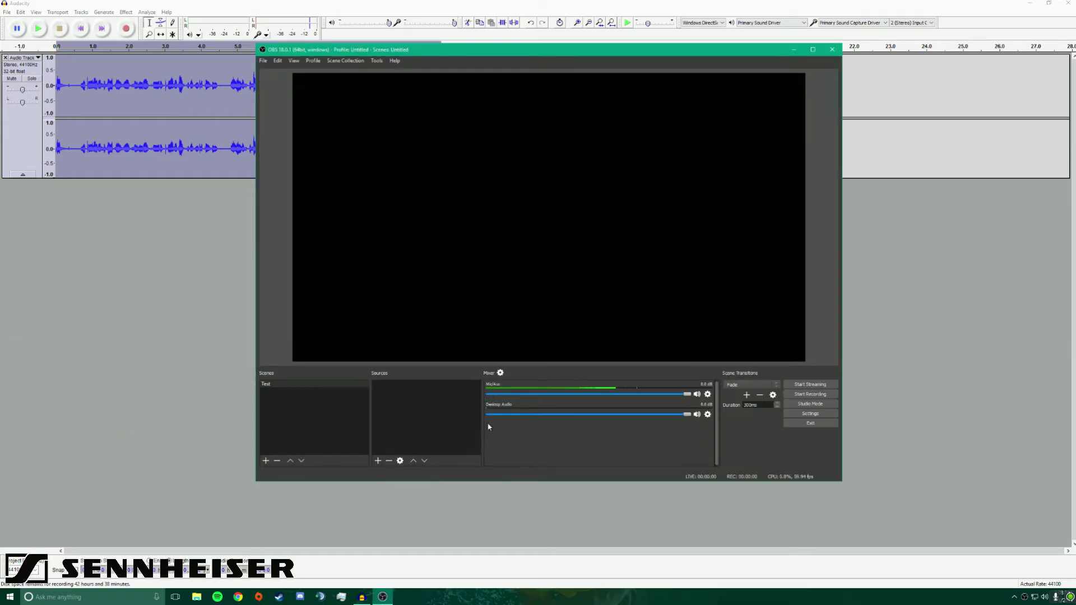
click(708, 394)
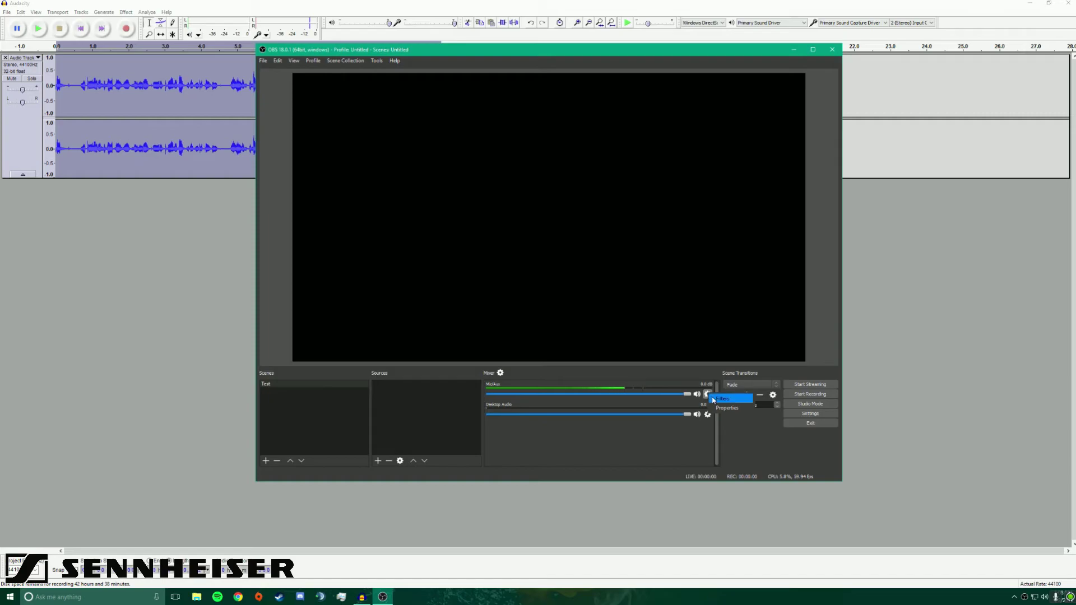
click(722, 399)
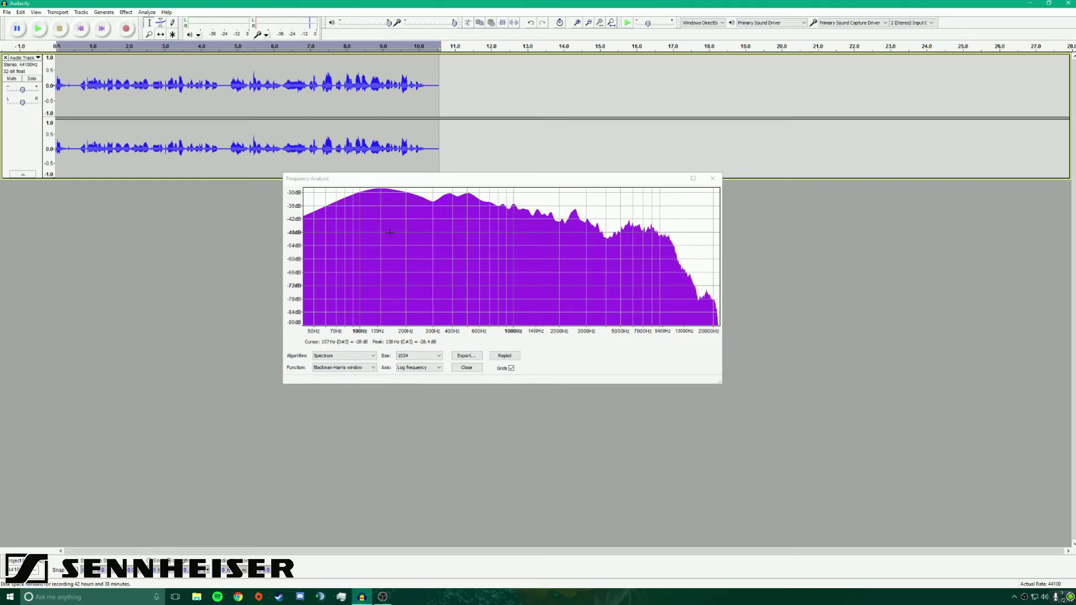
Switch to OBS Studio and add a Compressor filter to Mic/Aux, keeping its default name.
click(382, 597)
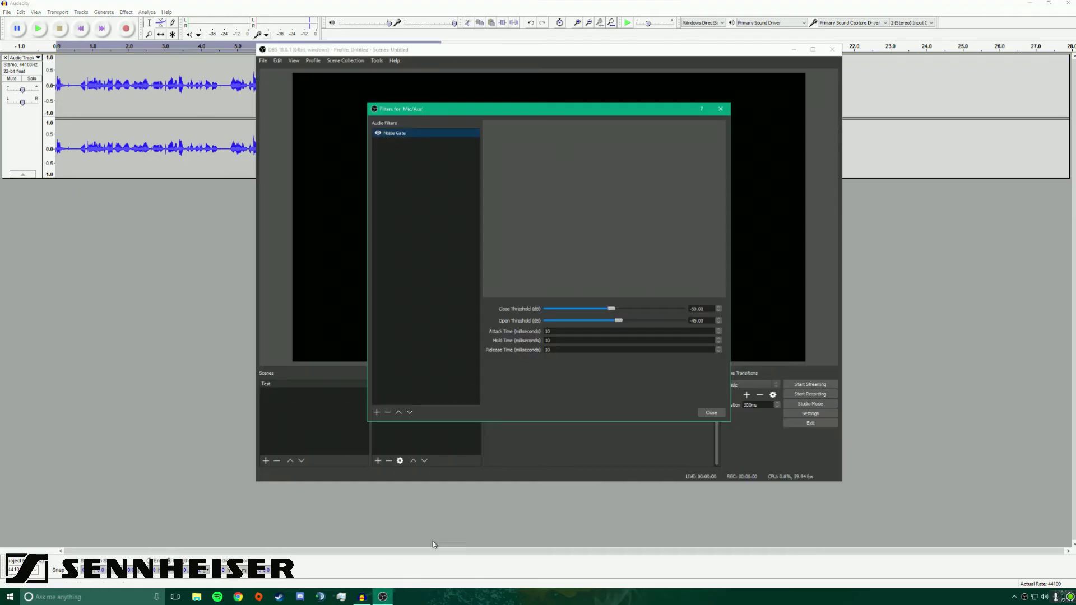
click(377, 412)
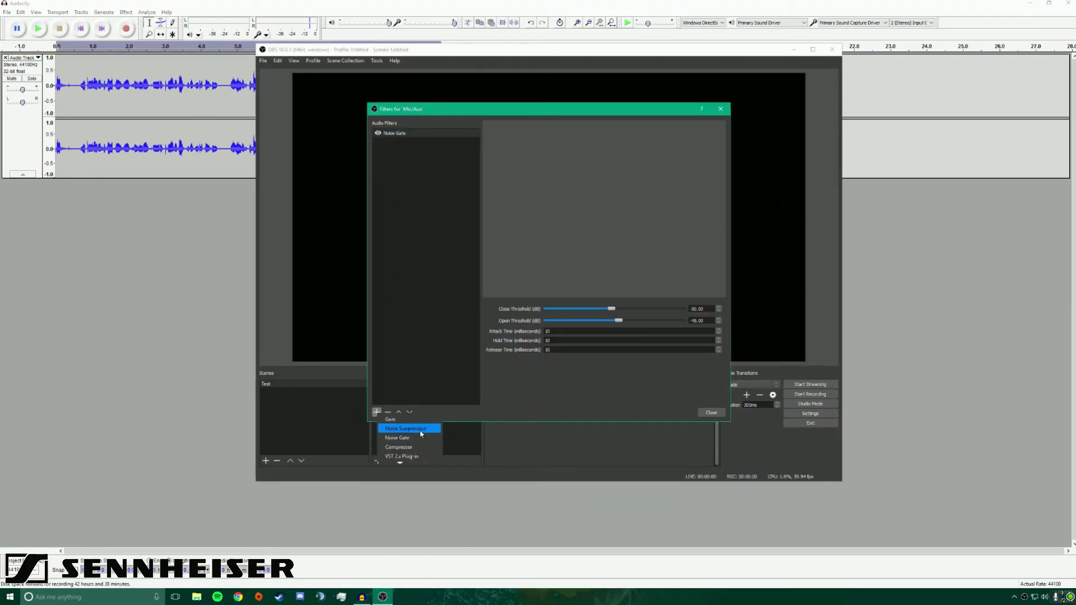
click(415, 447)
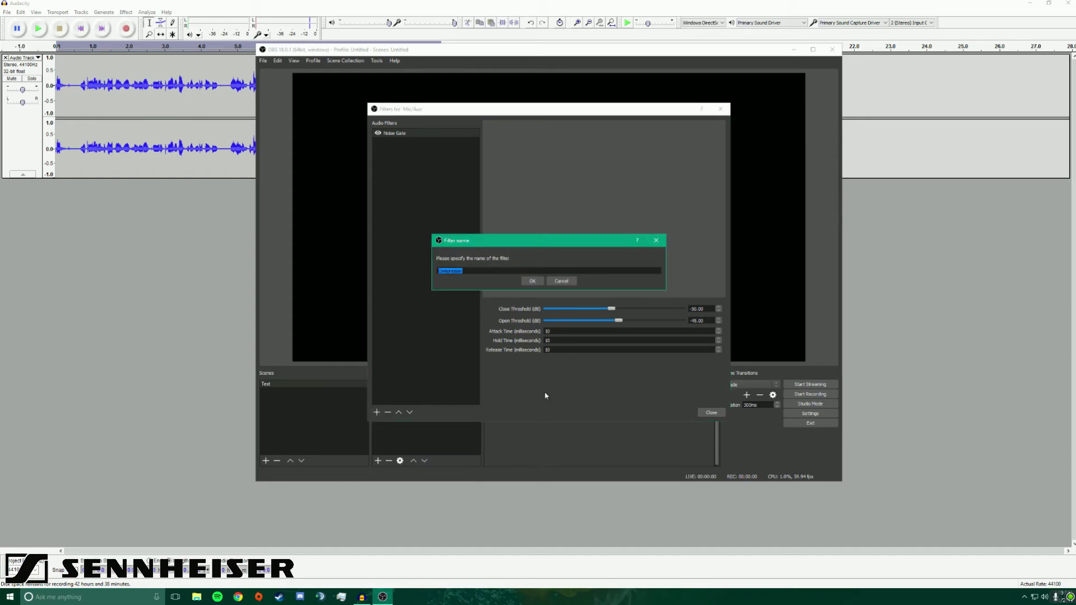
click(533, 282)
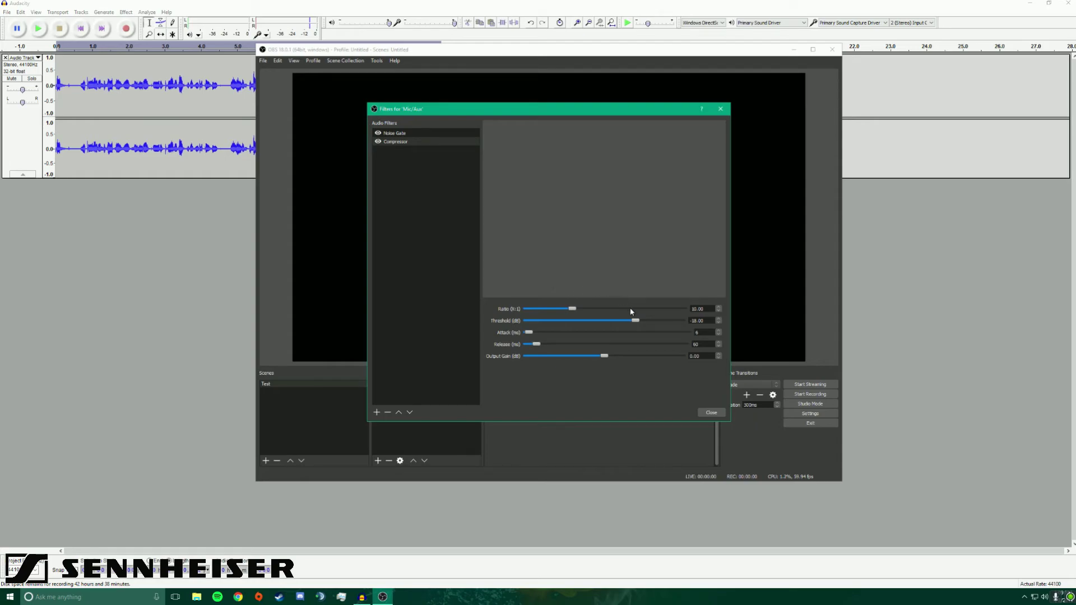
Set the compressor's threshold to about -33 dB, check Audacity's voice spectrum, and lower the compression ratio in OBS Studio.
drag(636, 324, 597, 319)
click(170, 237)
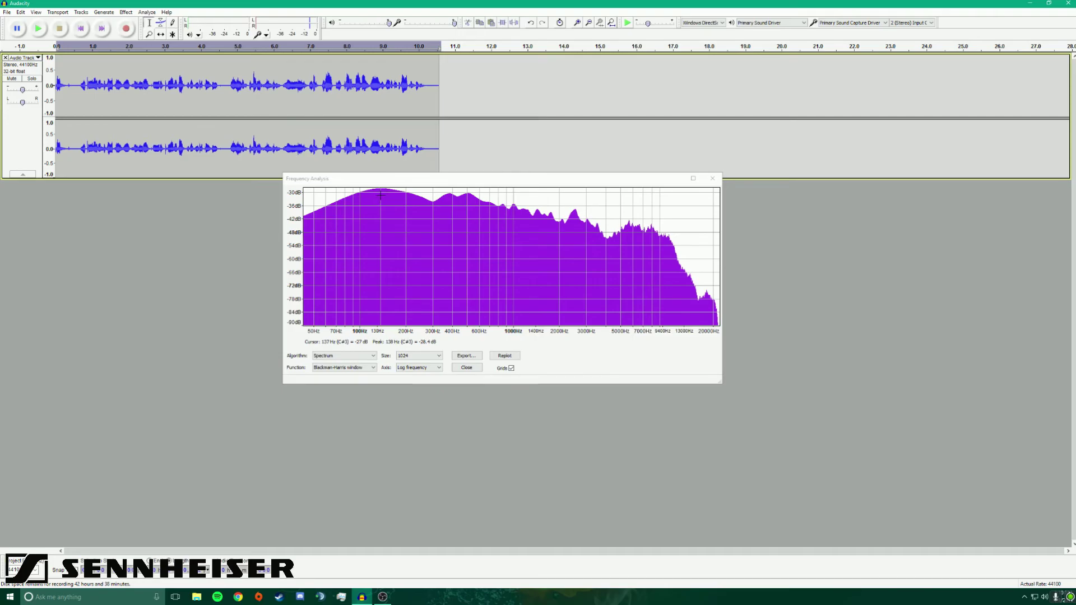
click(383, 597)
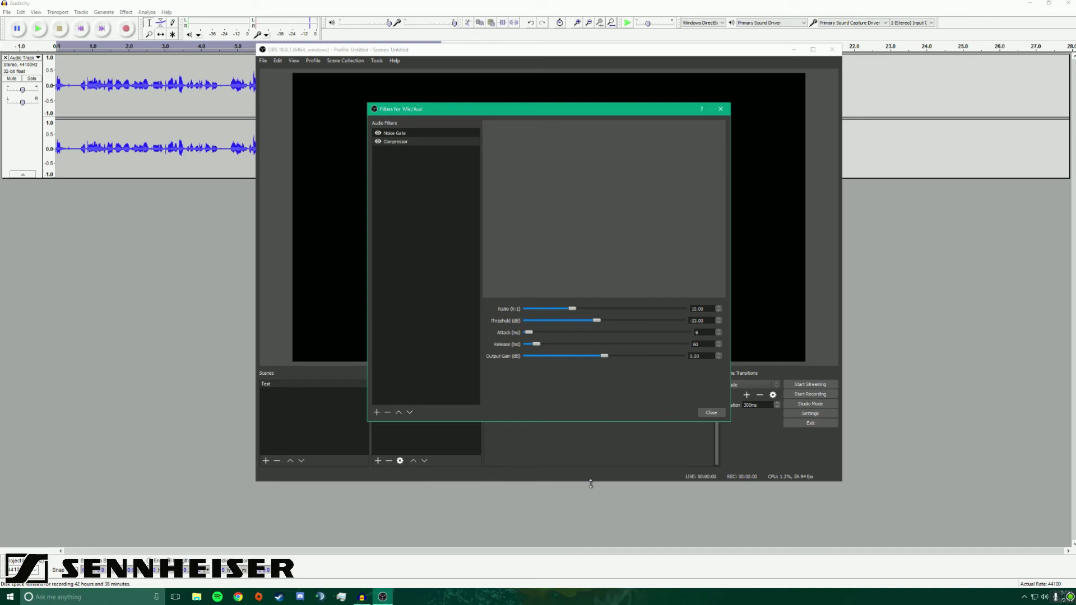
drag(576, 312, 544, 312)
drag(543, 311, 549, 309)
Adjust the compressor's attack time, set its release to 50 ms, and close the Mic/Aux filters.
drag(528, 334, 531, 337)
double_click(698, 332)
click(702, 344)
drag(702, 344, 688, 346)
text(50)
click(711, 412)
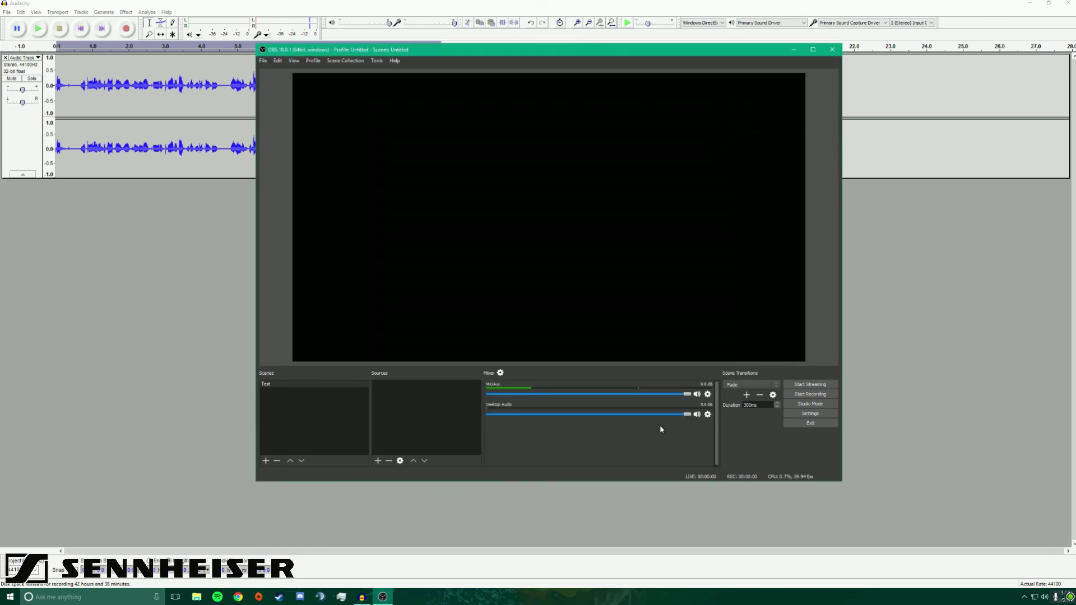